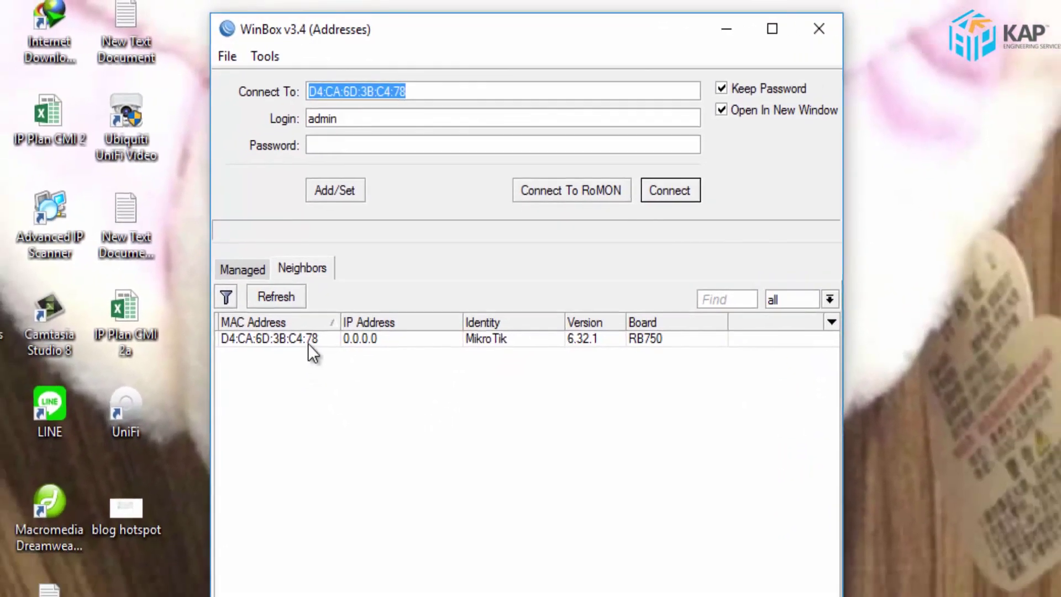
- Connect as admin to the neighbouring RB750 router by its MAC address
click(308, 341)
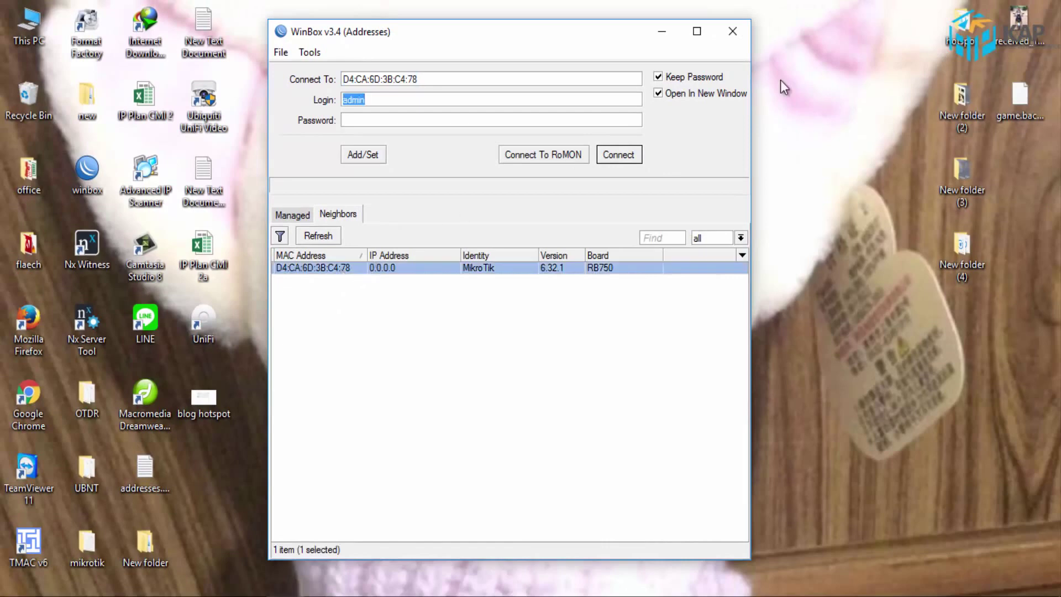
click(637, 153)
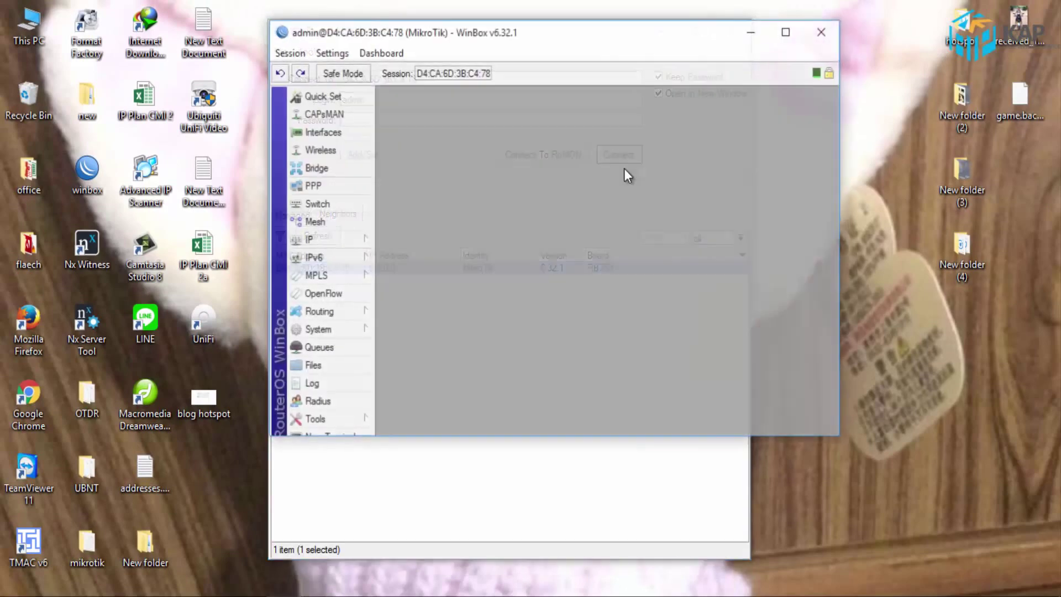
- Maximize the router session and bring up the empty IP > DHCP Client list
click(787, 31)
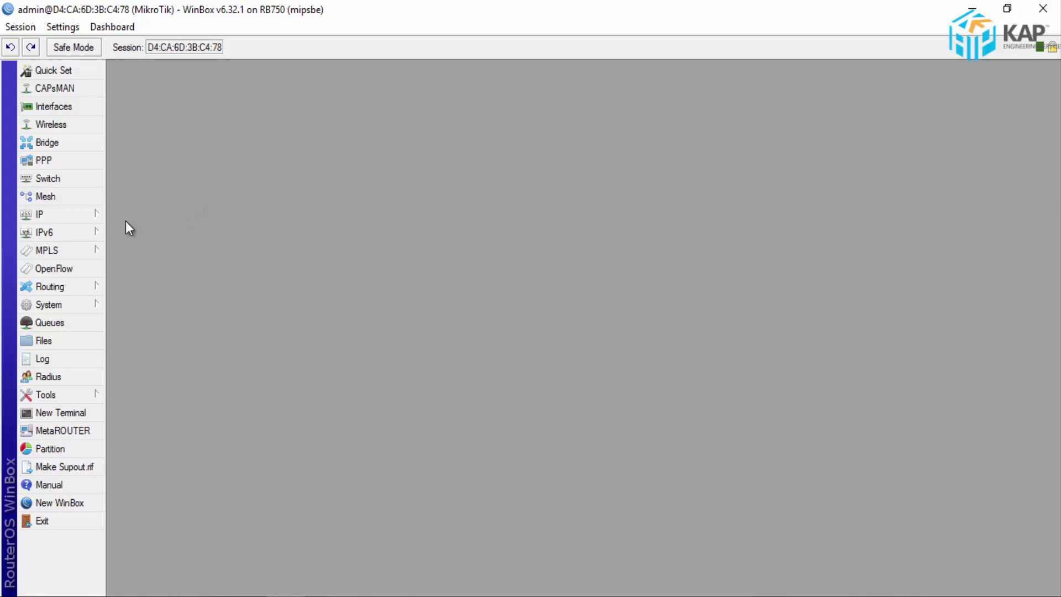
click(86, 214)
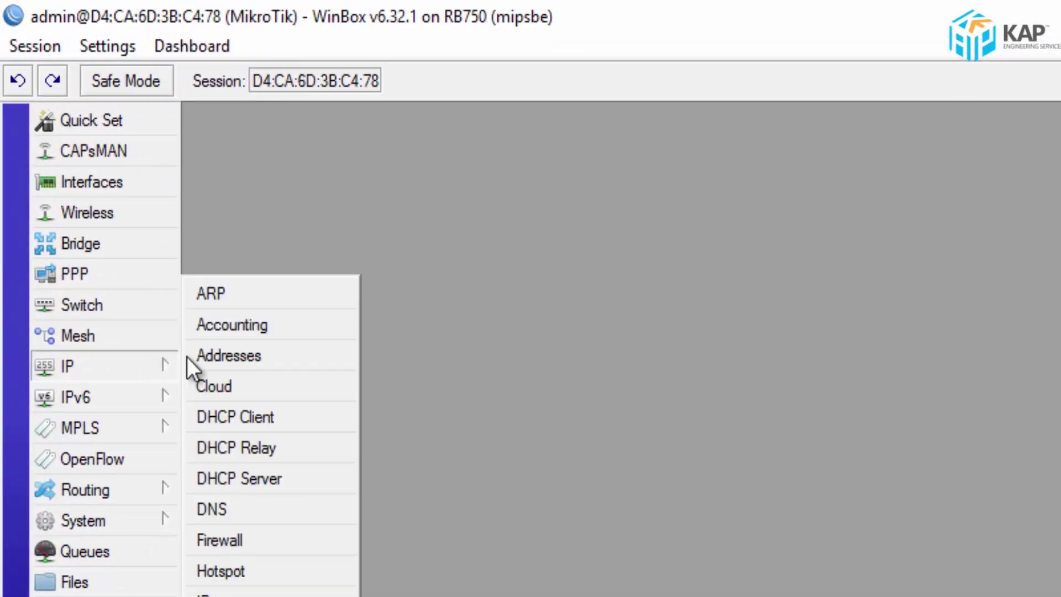
click(287, 420)
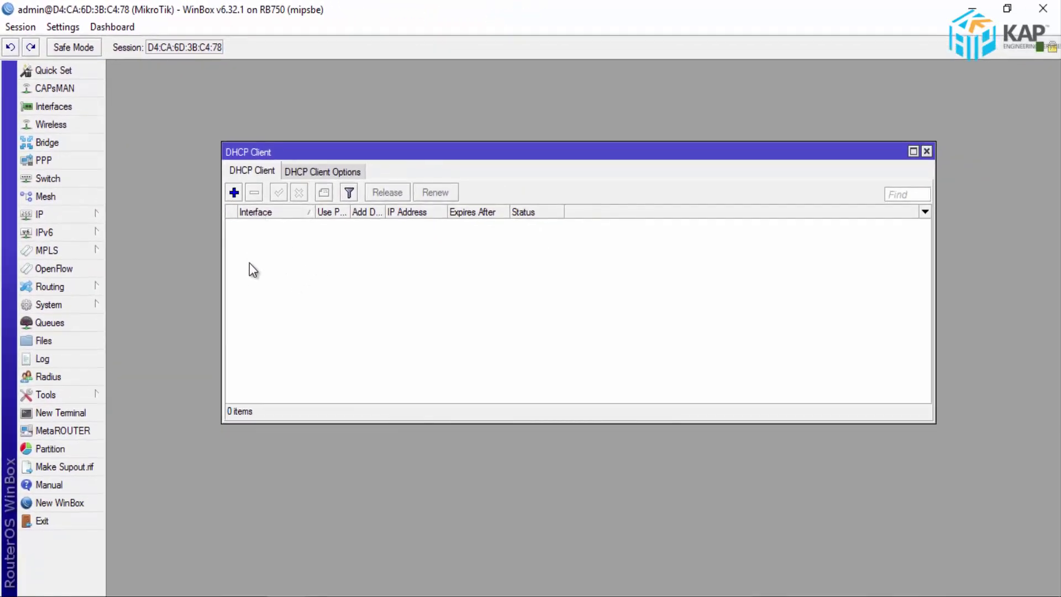
- Add a DHCP client on ether1 using peer DNS/NTP, then close the DHCP Client list
click(234, 192)
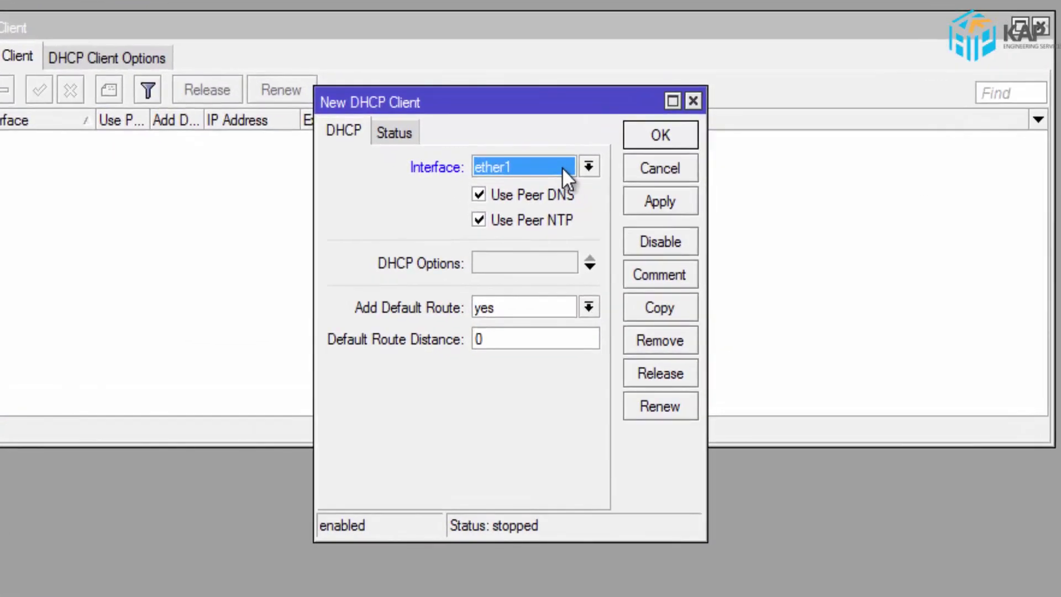
click(562, 167)
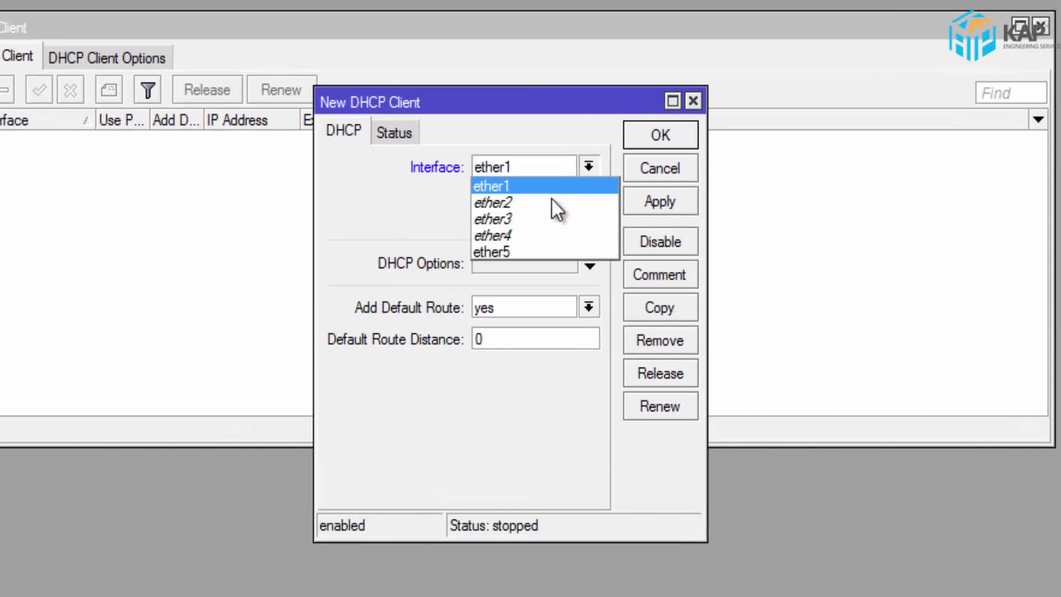
click(526, 186)
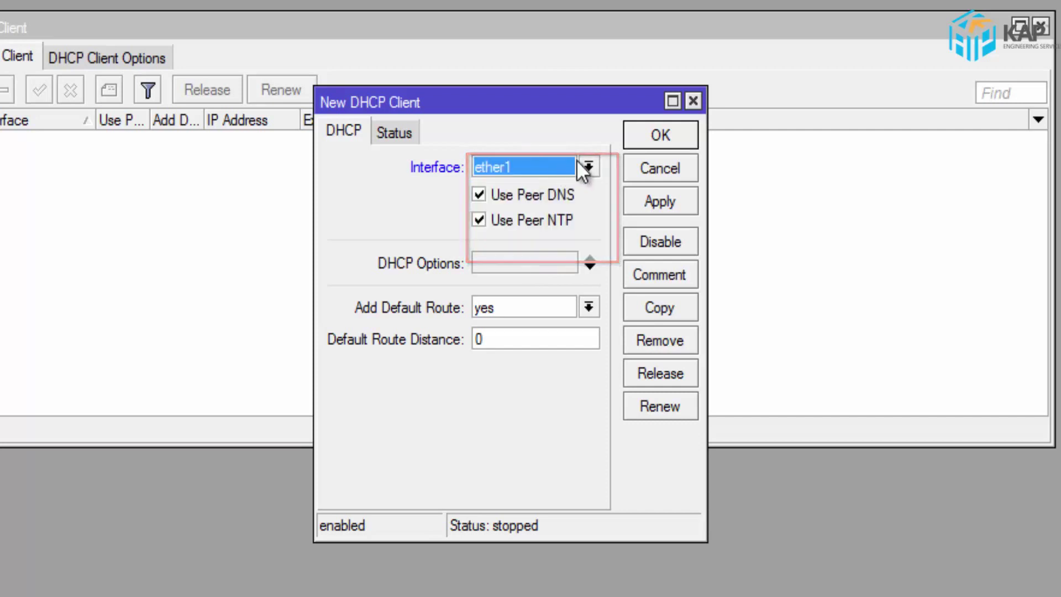
click(660, 135)
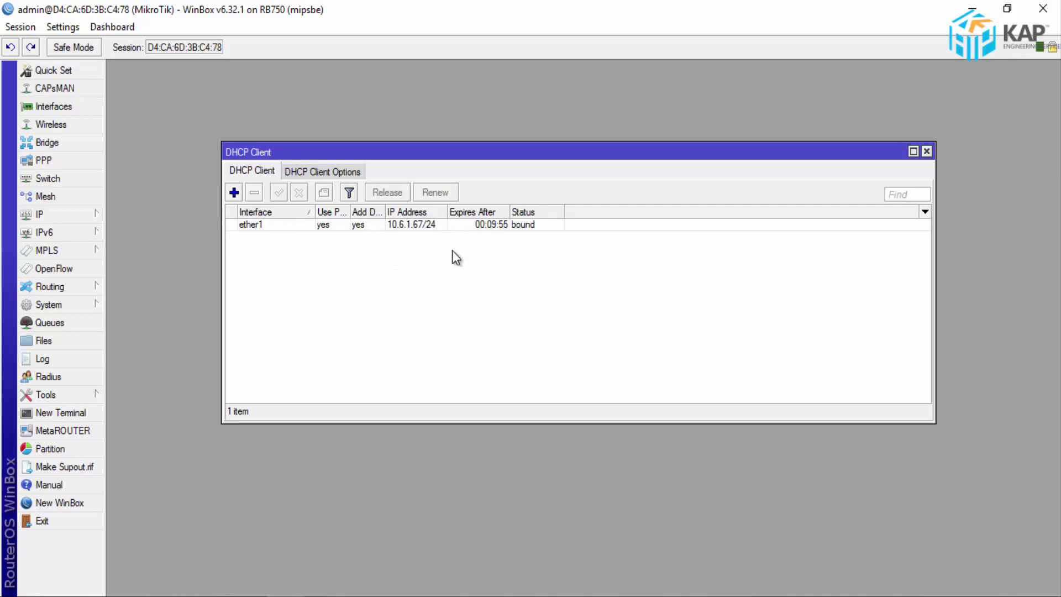
click(927, 151)
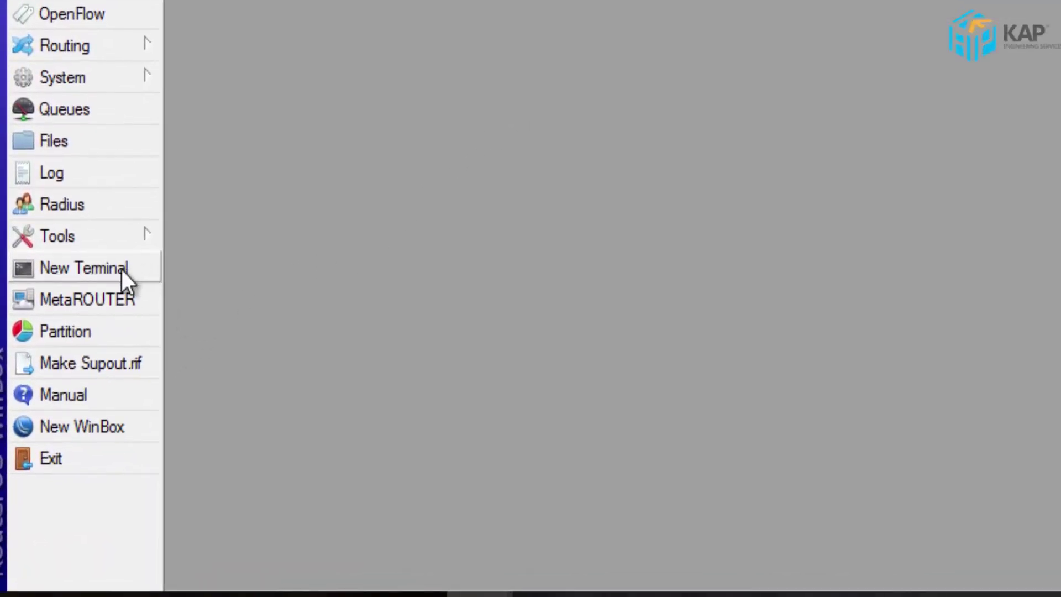
click(122, 270)
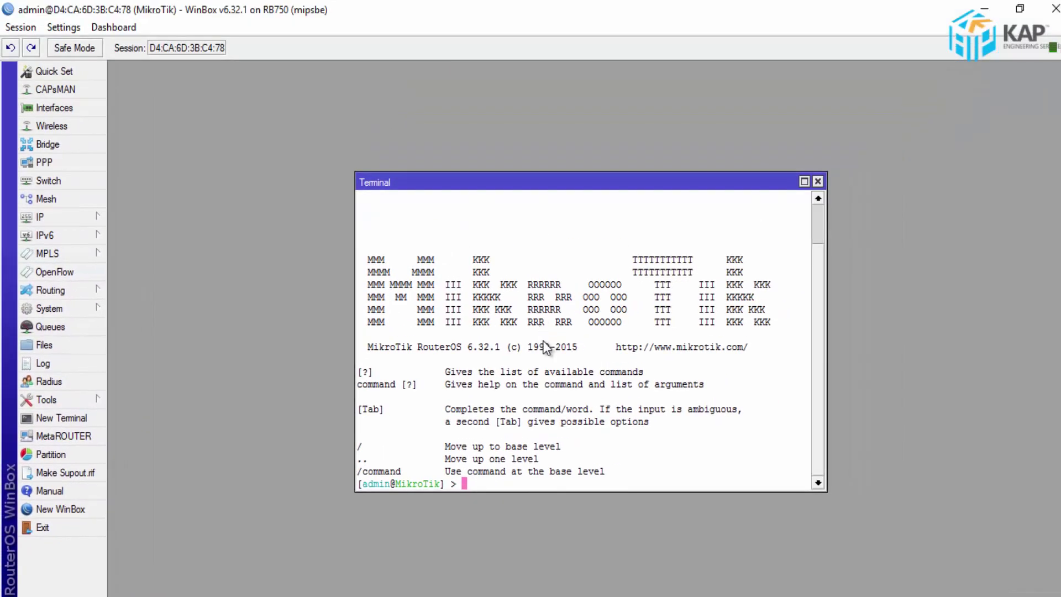
text(ping )
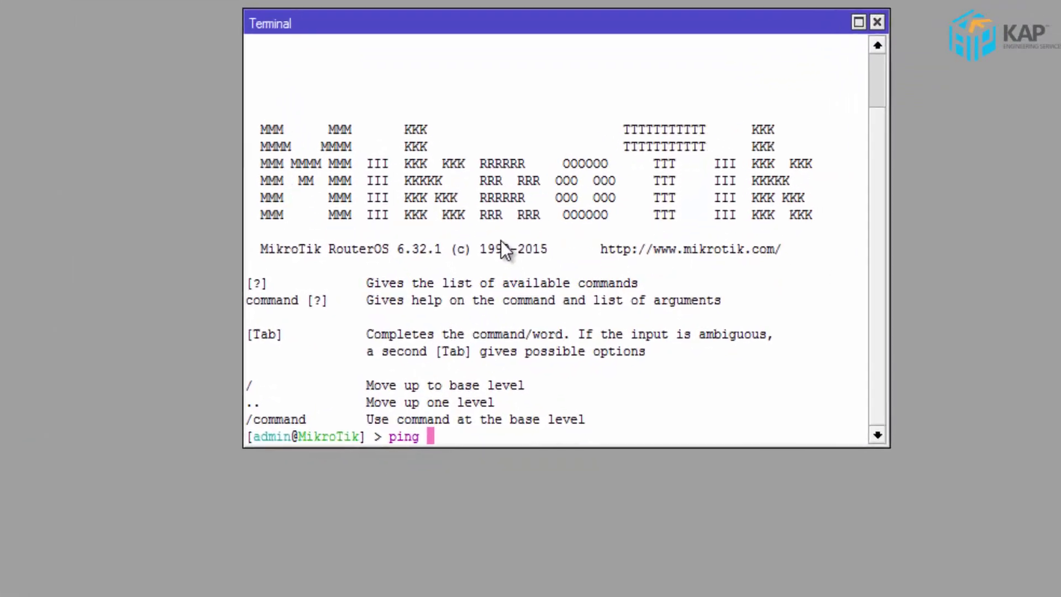
text(www)
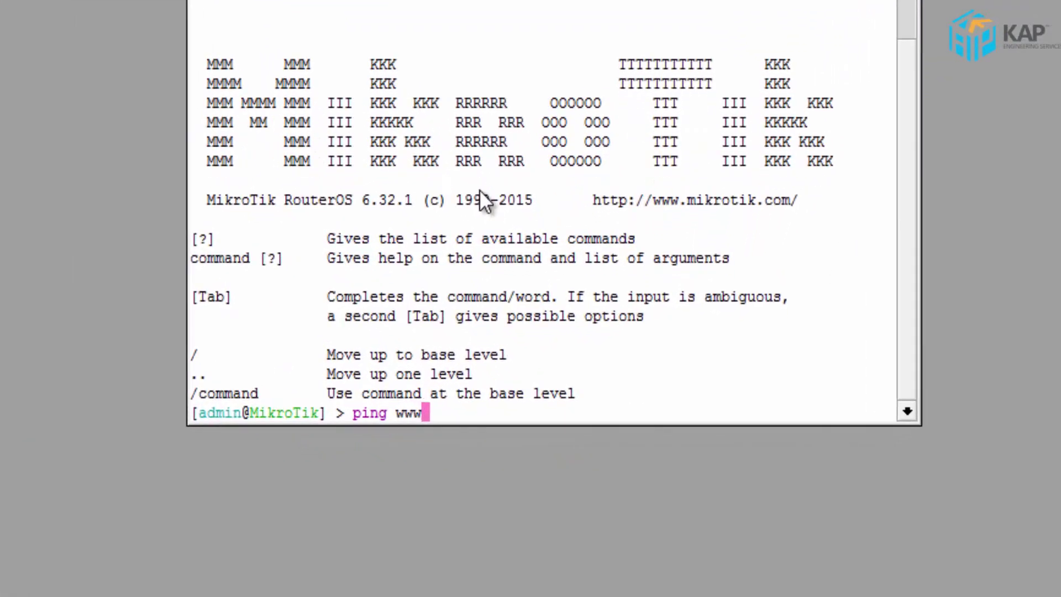
text(.goog)
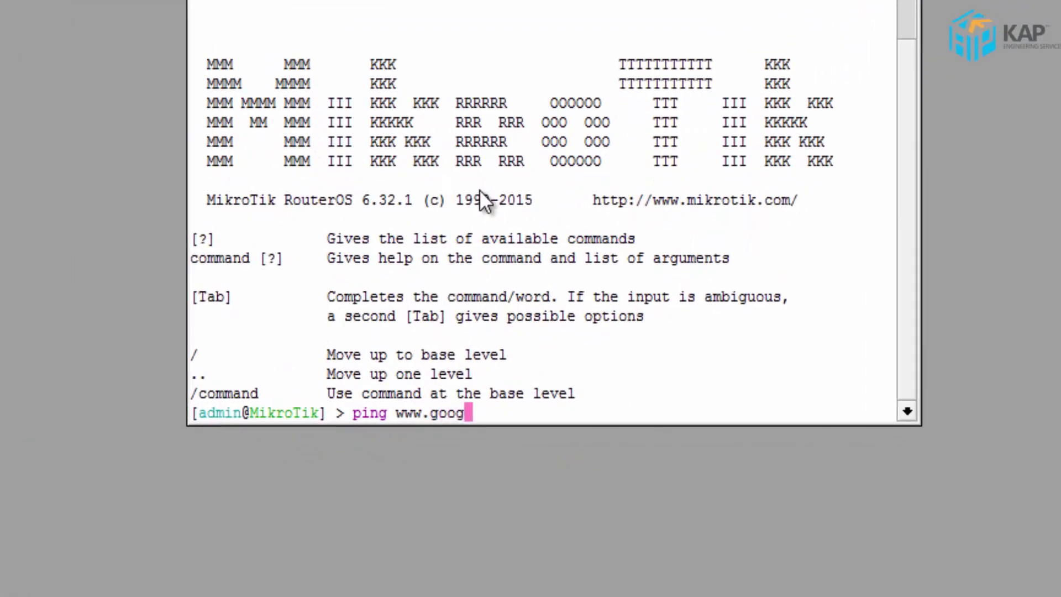
text(le.com)
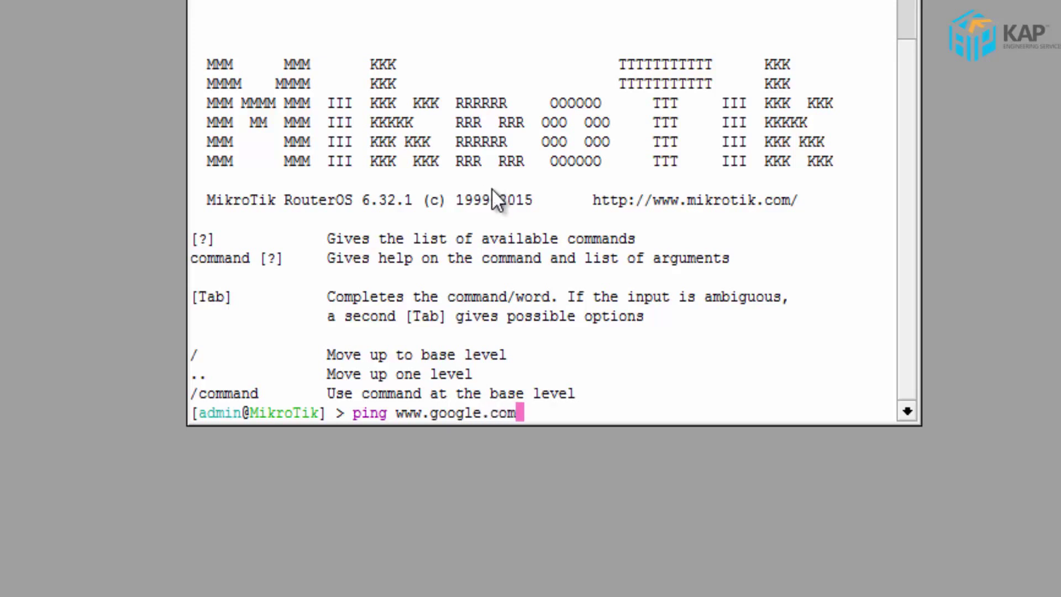
key(Return)
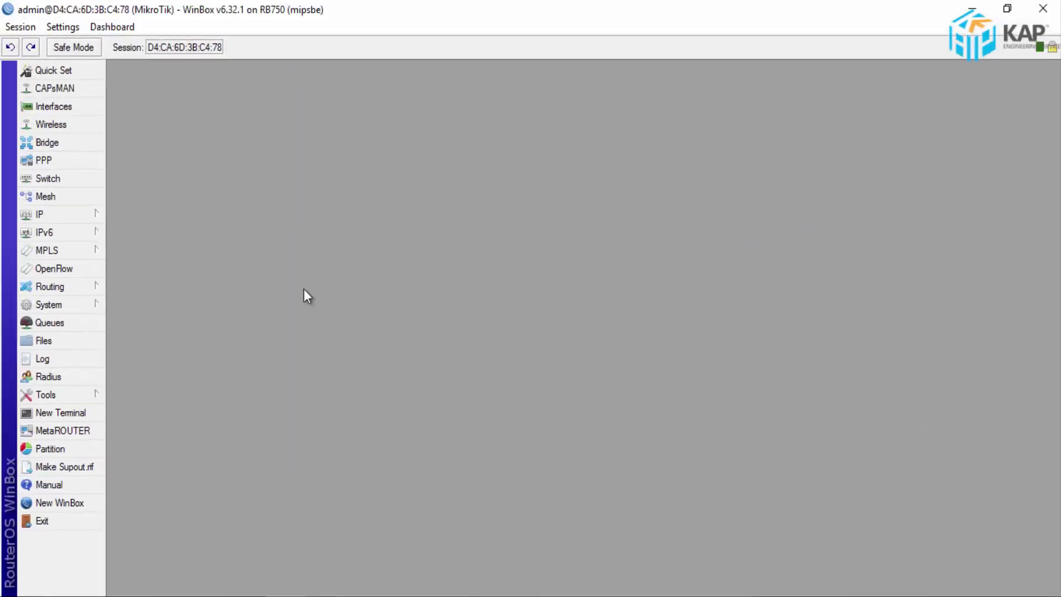
- Launch the Hotspot Setup wizard from the IP > Hotspot Servers tab
click(88, 214)
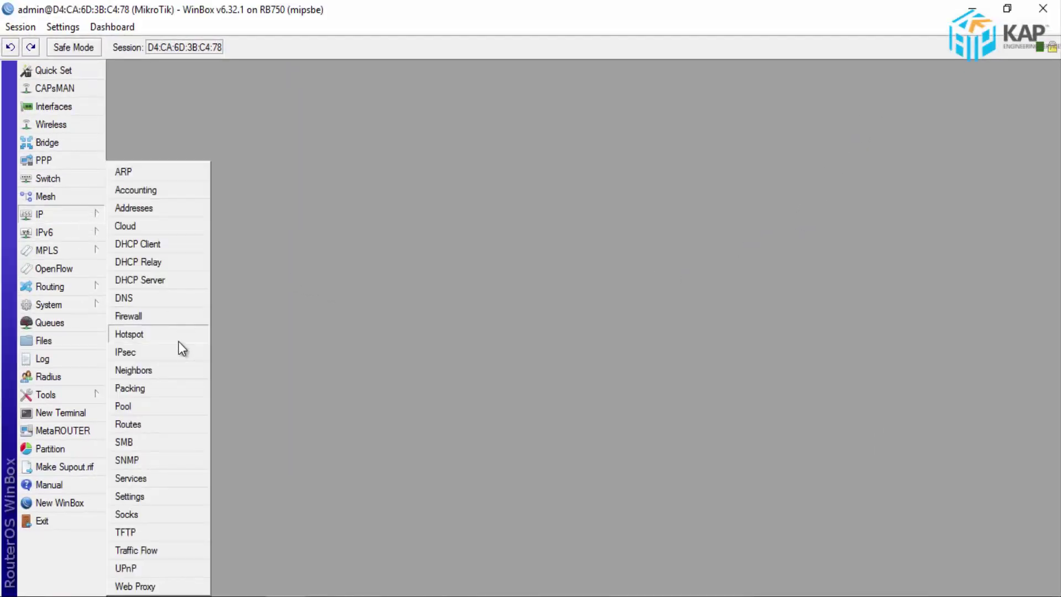
click(159, 342)
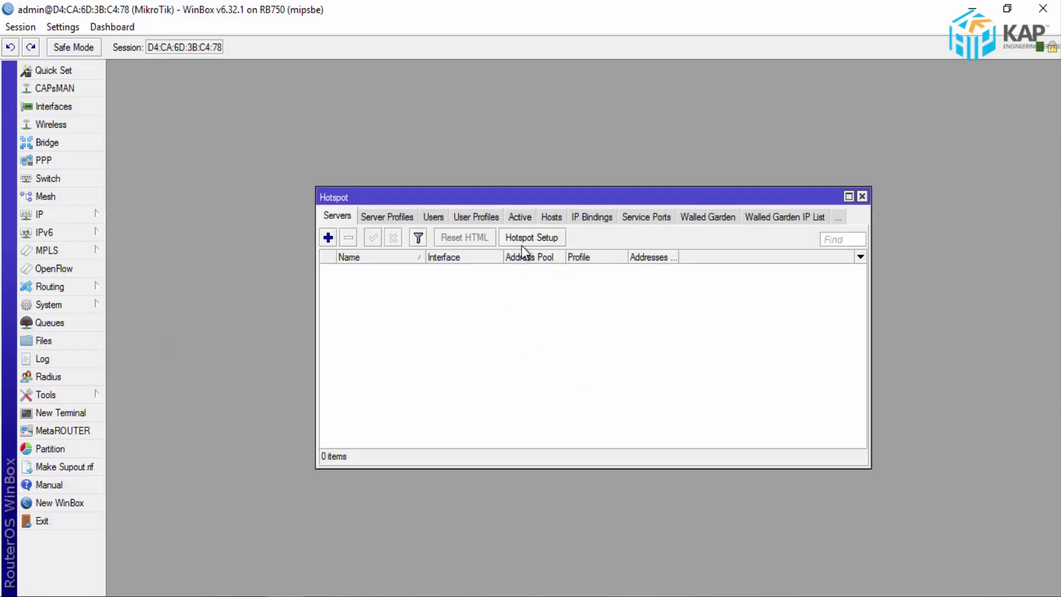
click(538, 238)
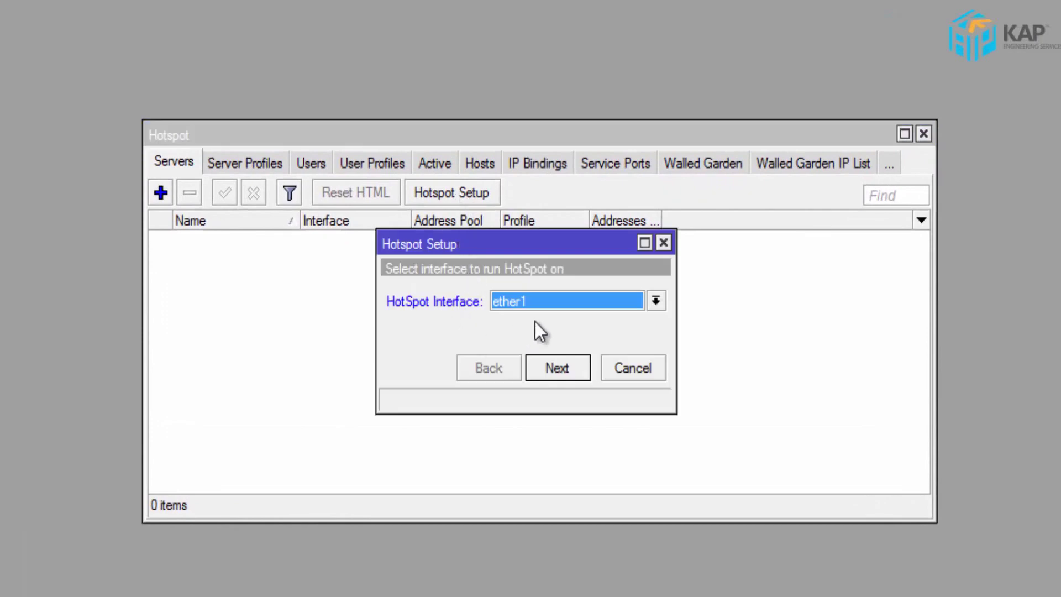
- Choose ether5 as the HotSpot interface and advance to the address step
click(594, 298)
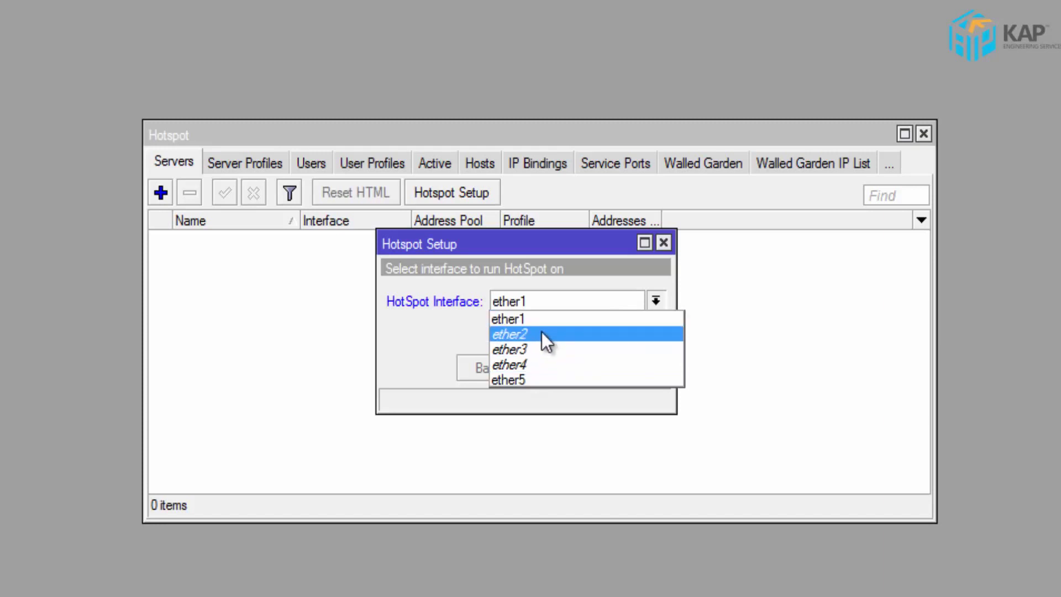
click(554, 379)
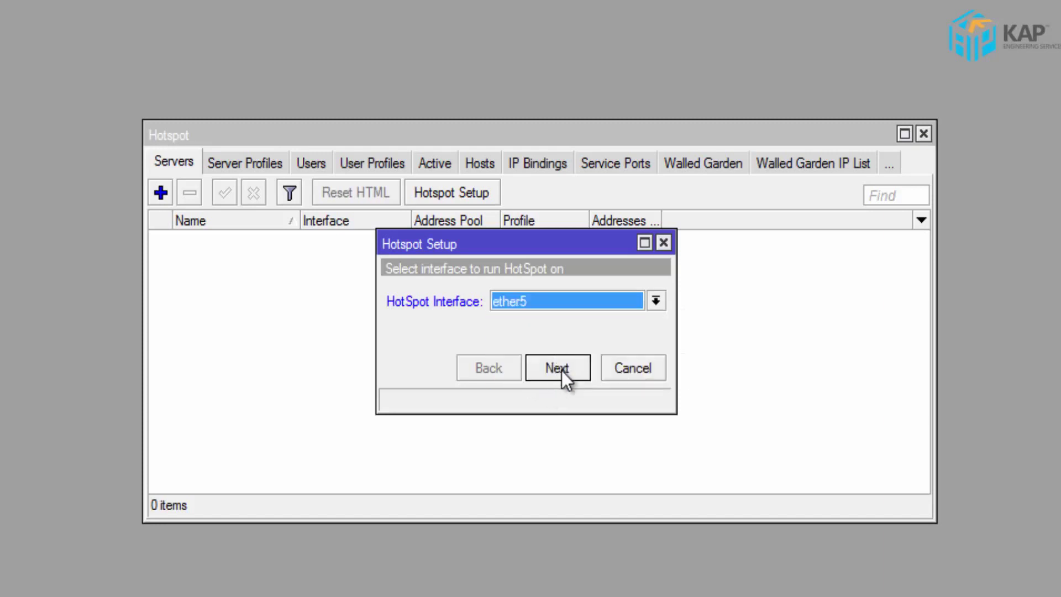
click(557, 368)
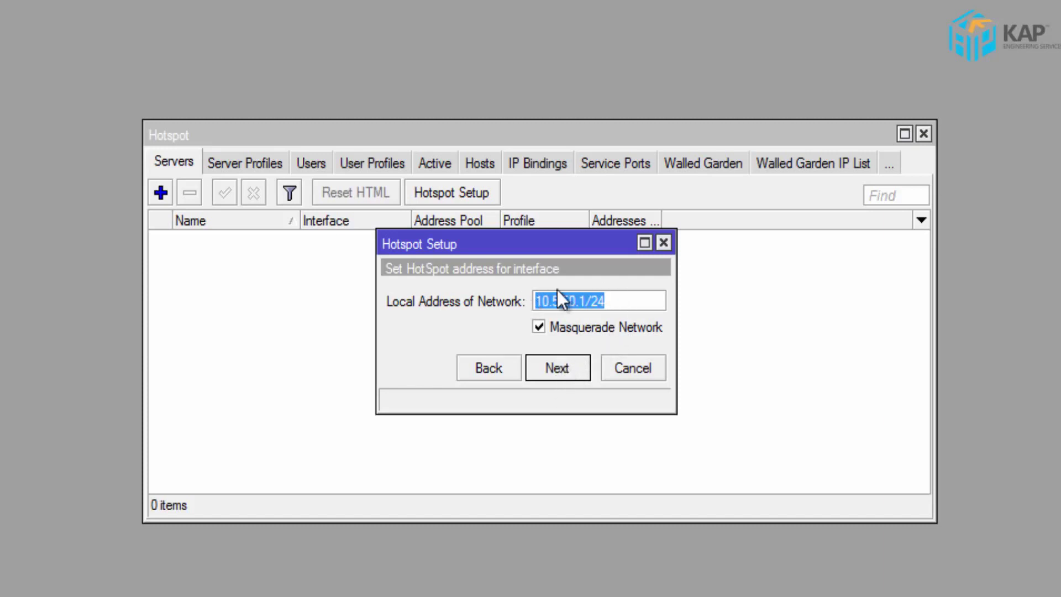
- Accept 10.5.50.1/24, the default pool, no SSL certificate or SMTP, and DNS server 8.8.8.8
click(560, 370)
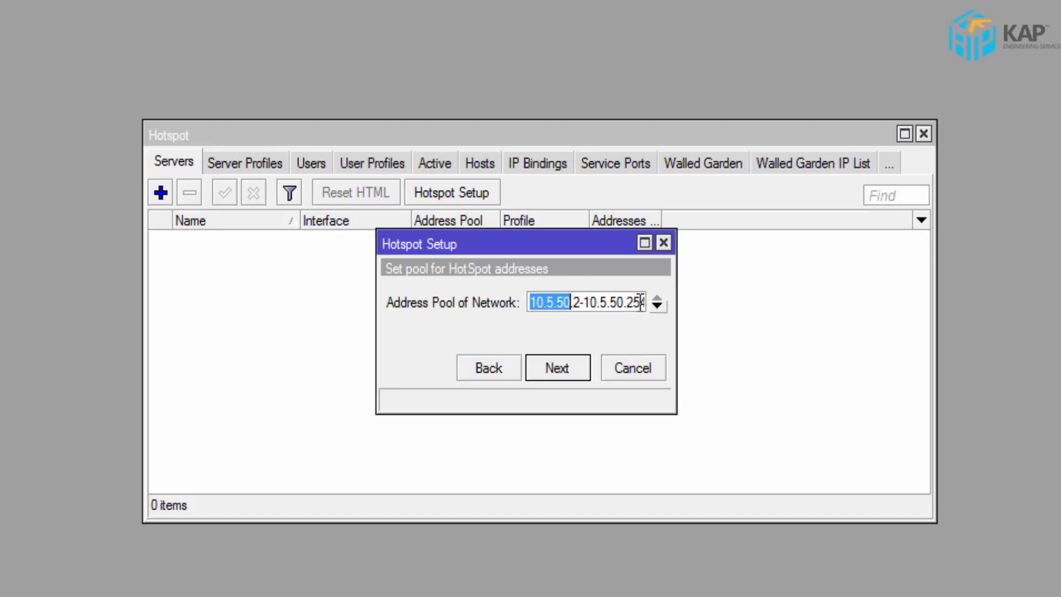
click(562, 367)
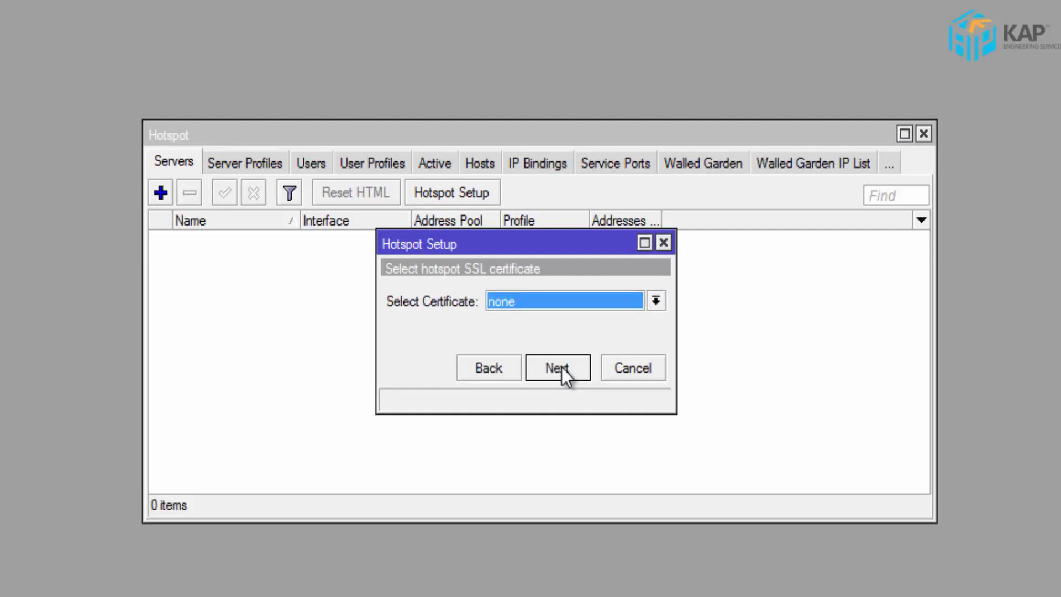
click(561, 367)
click(562, 367)
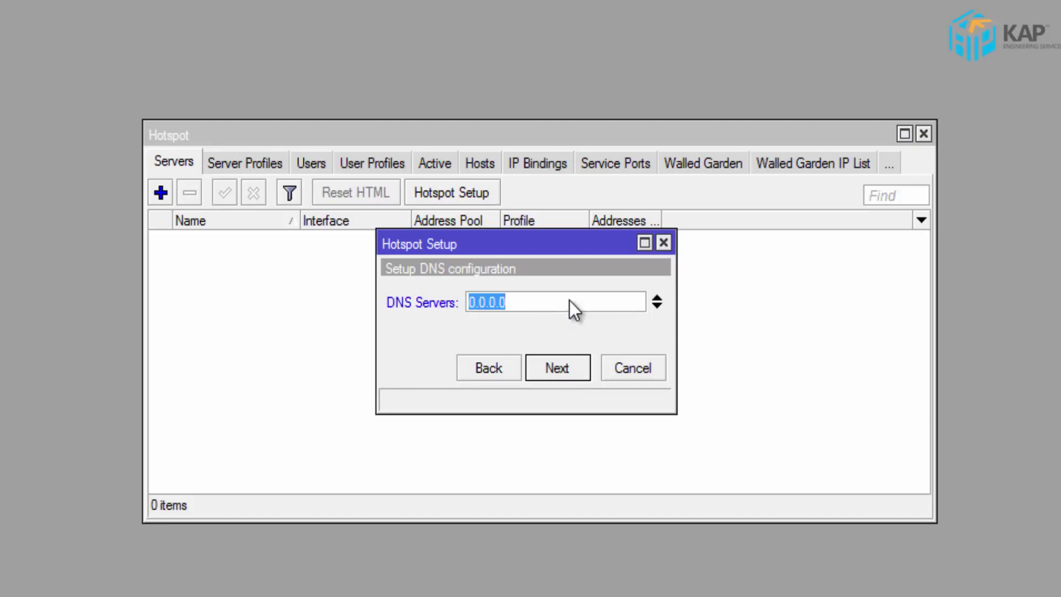
text(8)
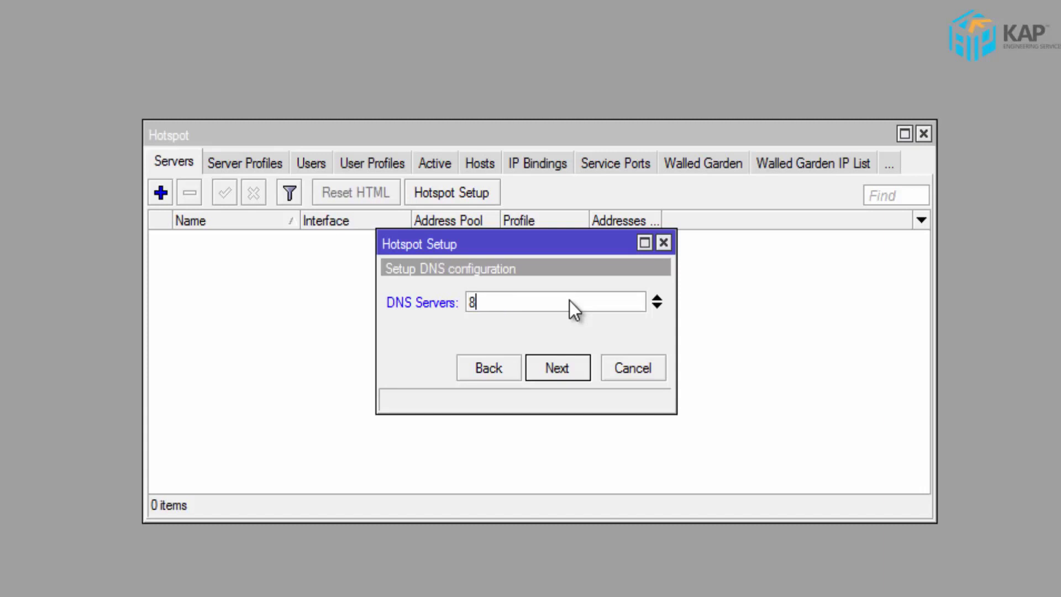
text(.8.8.8)
click(567, 361)
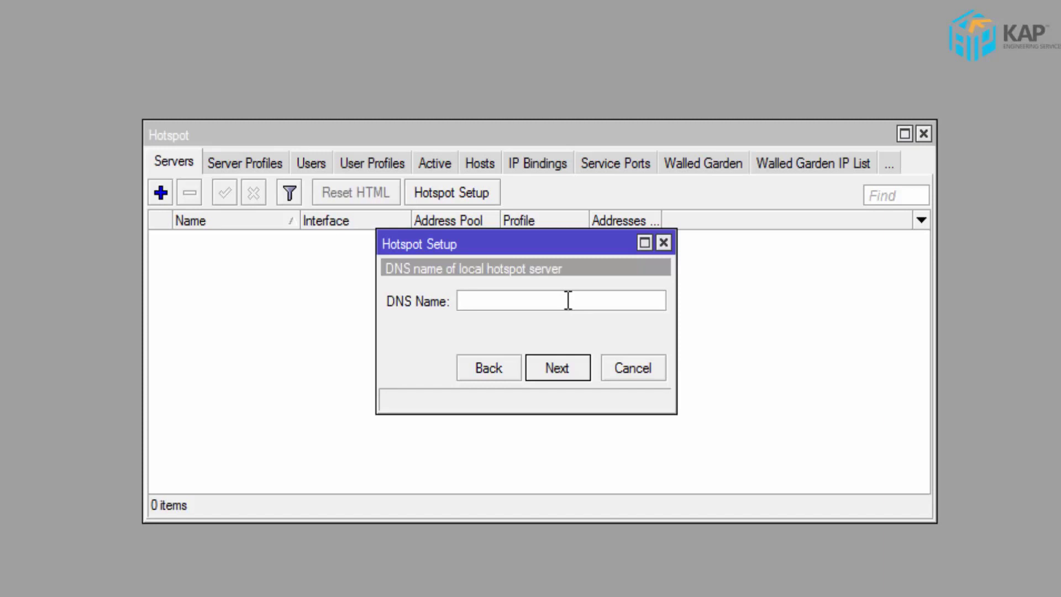
- Name the hotspot DNS kapnetwork.net and finish the wizard with the local user
text(kapnetwor)
key(BackSpace)
text(ork.ne)
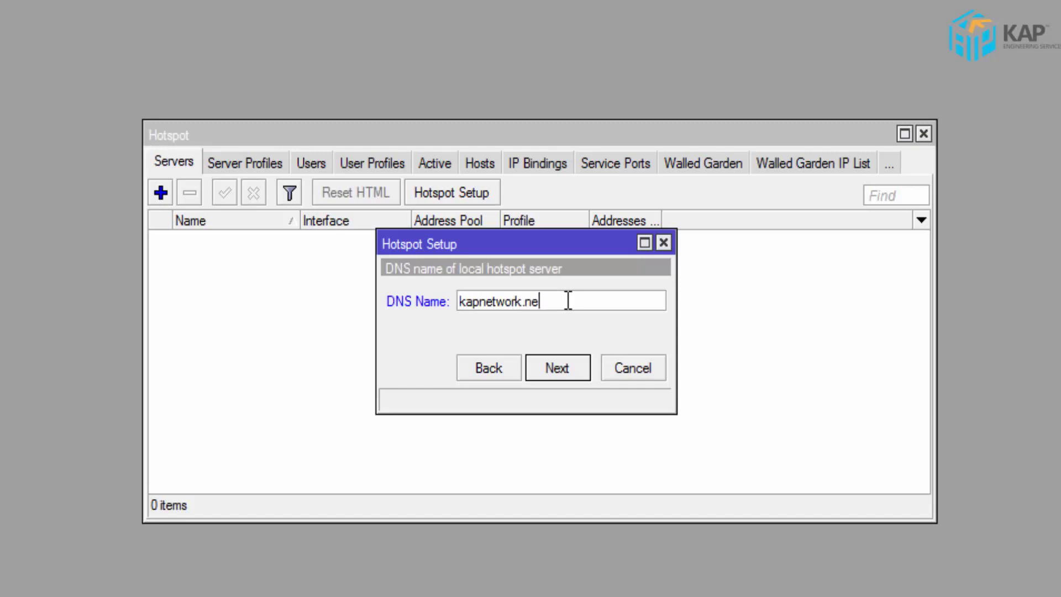
text(t)
click(571, 373)
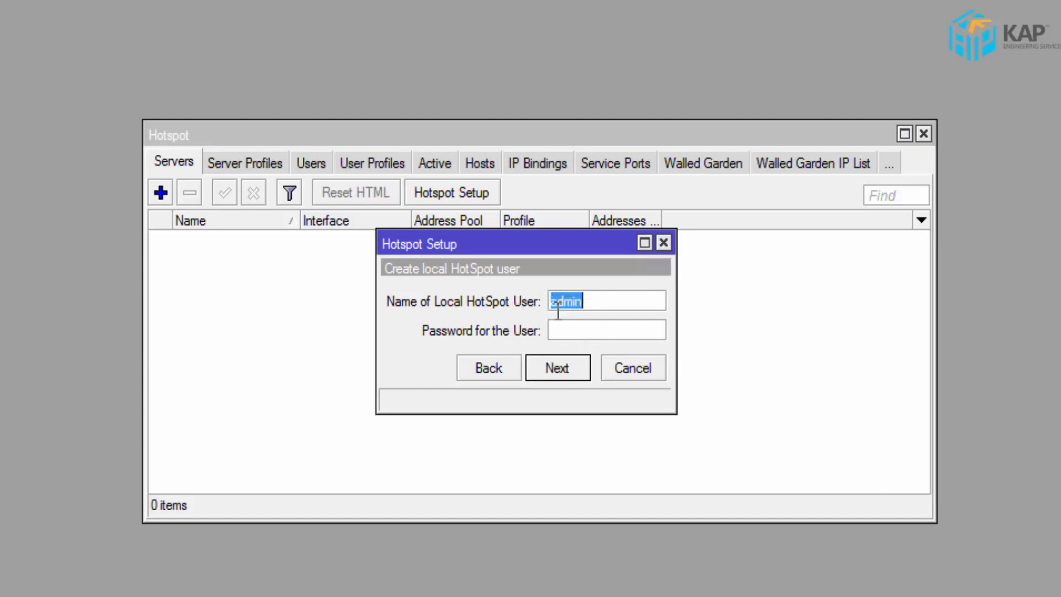
click(568, 368)
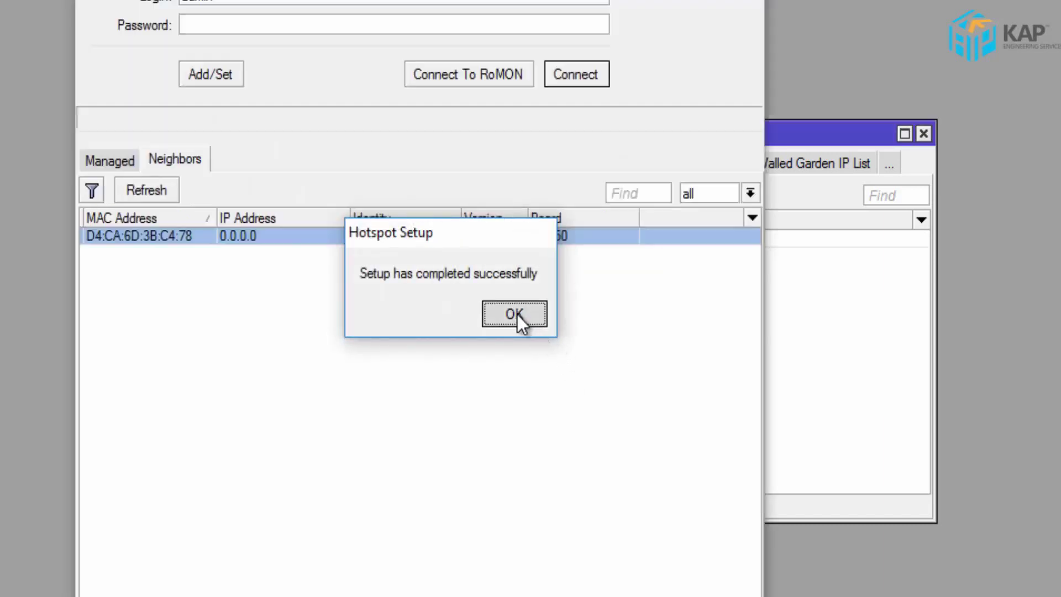
- Dismiss the 'Setup has completed successfully' message
click(517, 314)
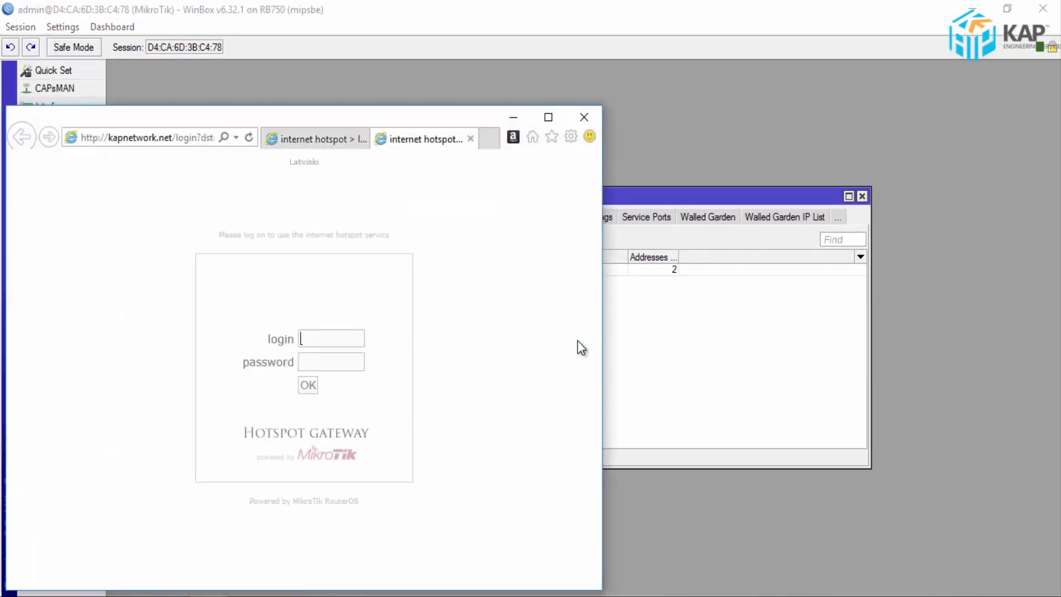
- Log in as admin on the hotspot page in Internet Explorer, reach MSN, then return to WinBox
click(549, 117)
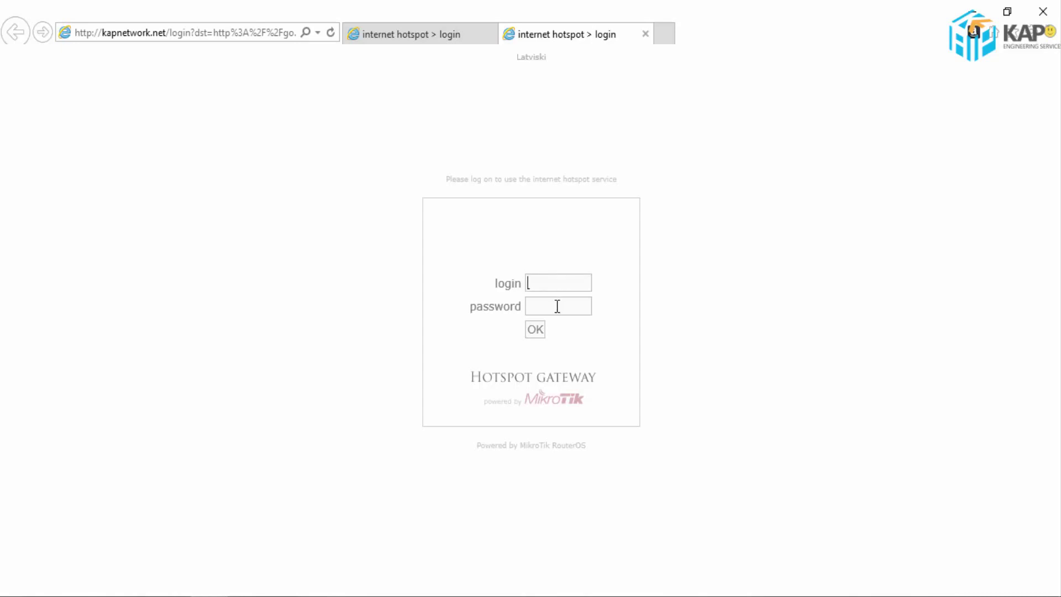
text(a)
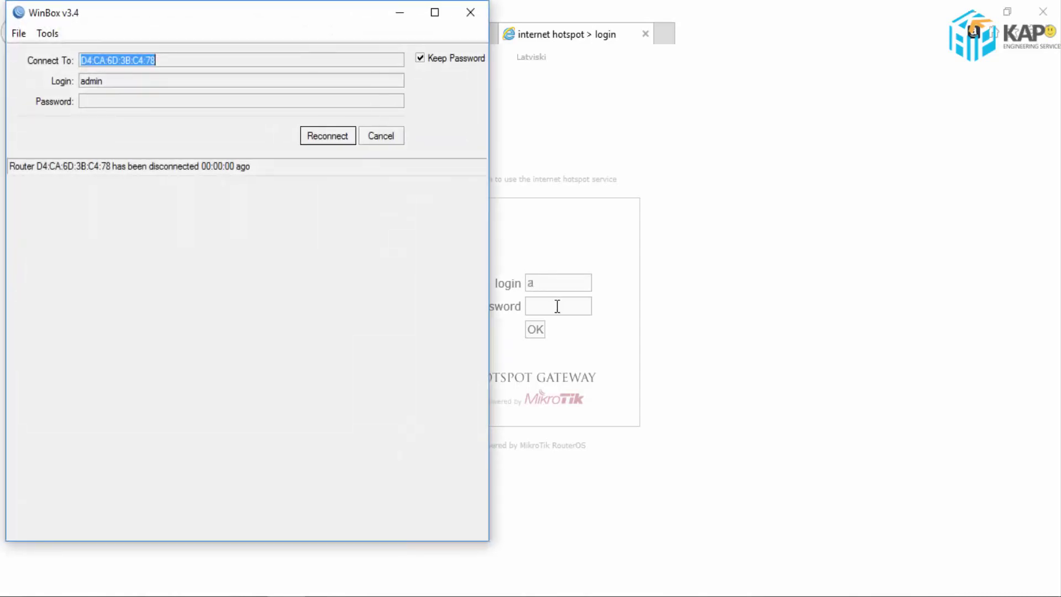
click(400, 12)
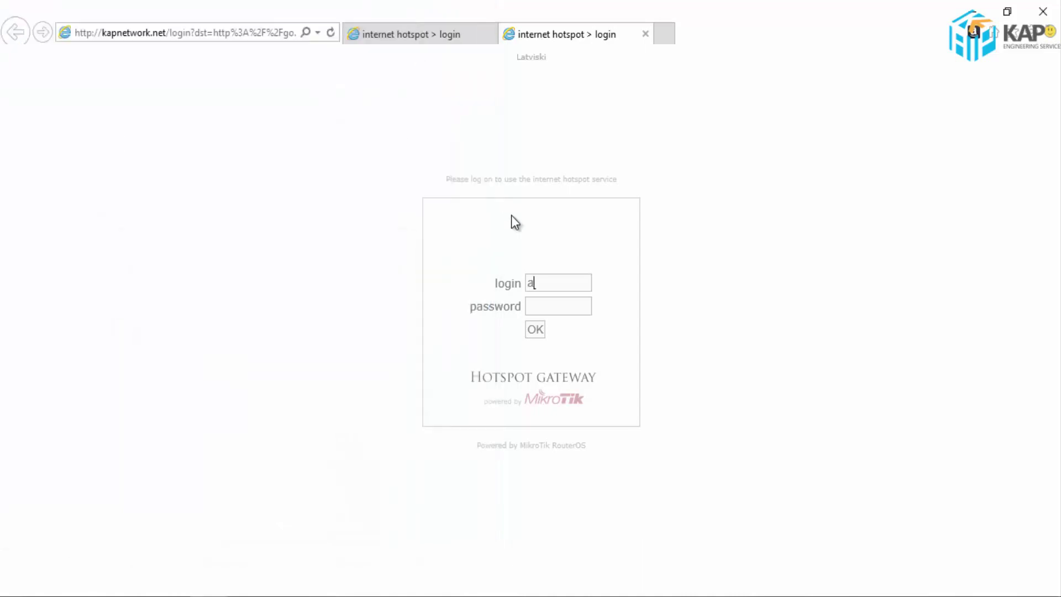
text(dmin)
key(Return)
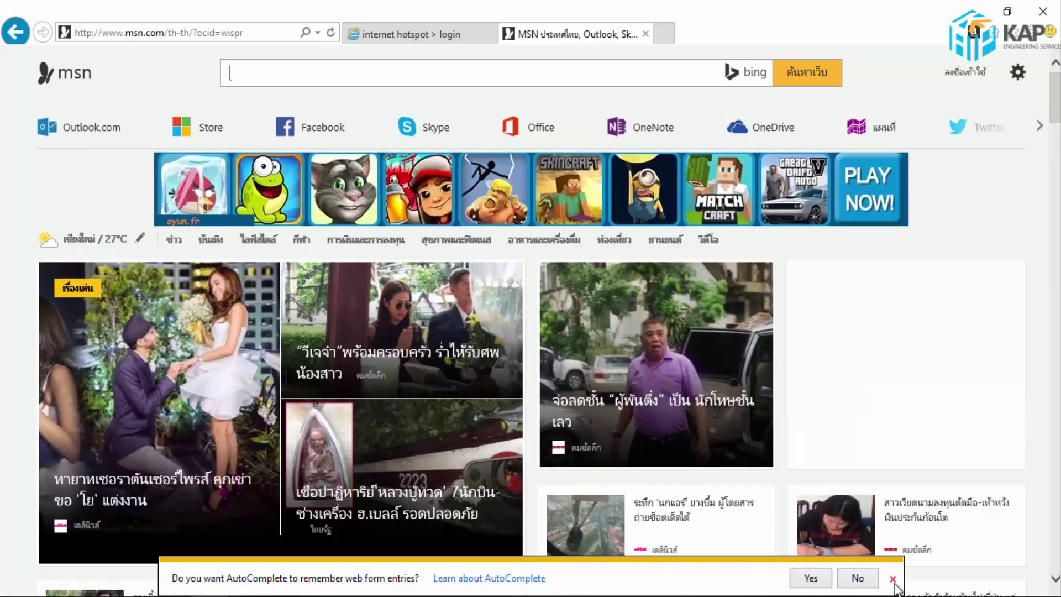
click(892, 579)
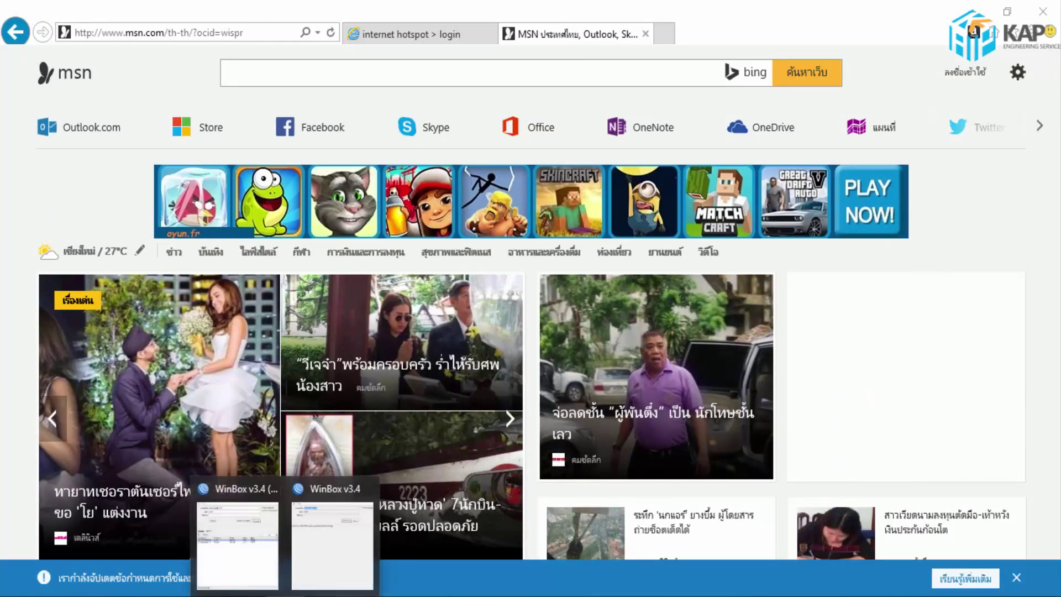
click(339, 535)
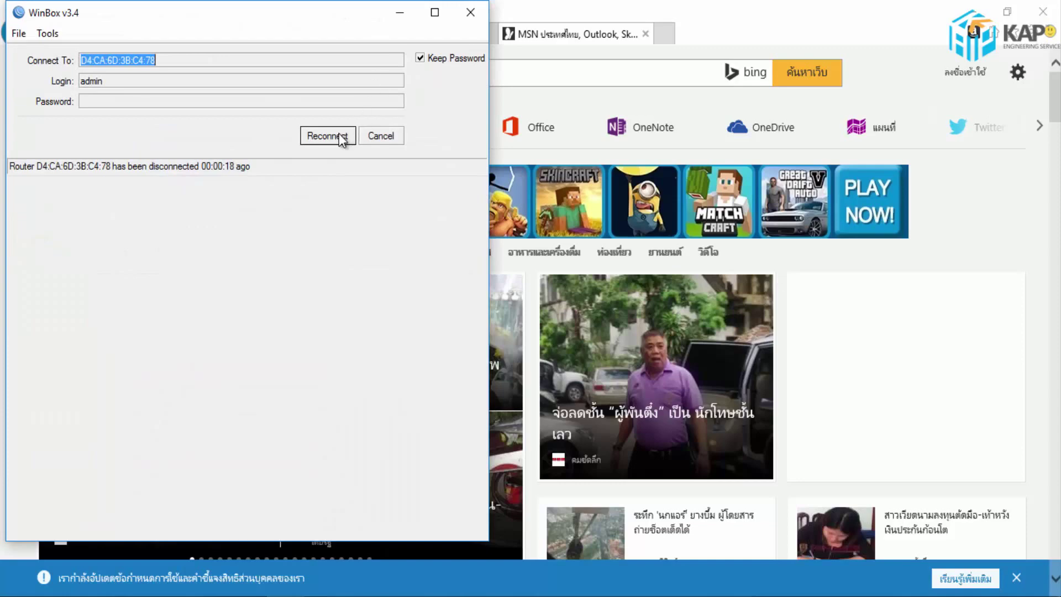
- Reconnect WinBox and add a new hotspot user profile, defaulting to uprof1
click(336, 135)
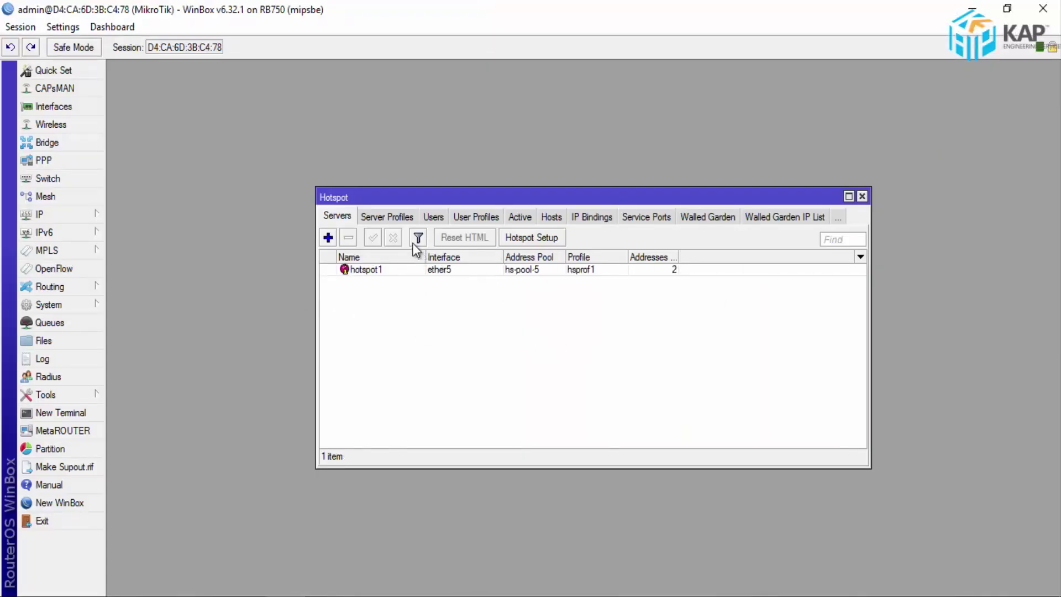
click(476, 218)
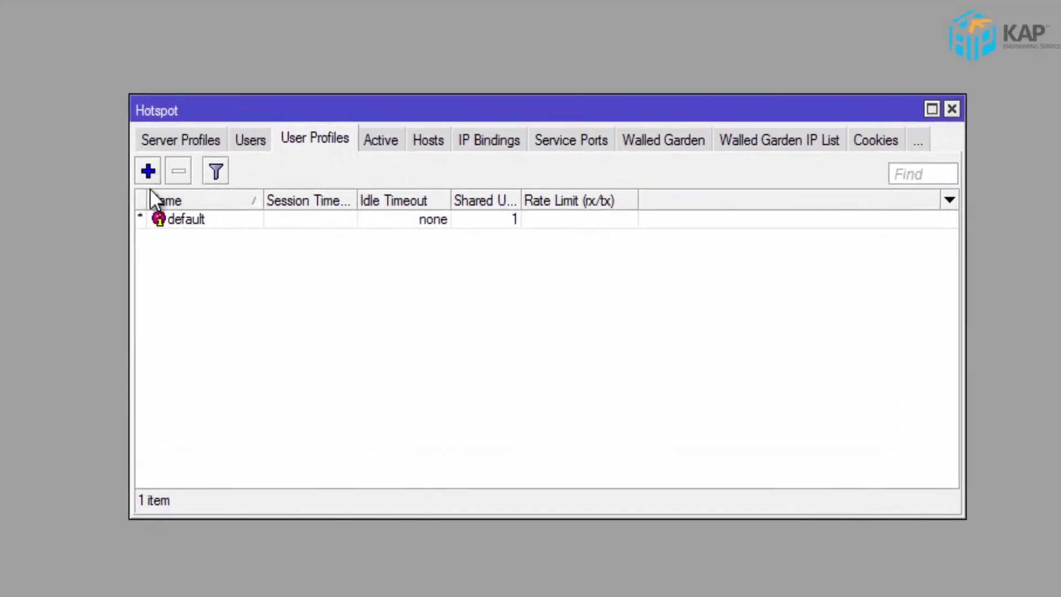
click(147, 168)
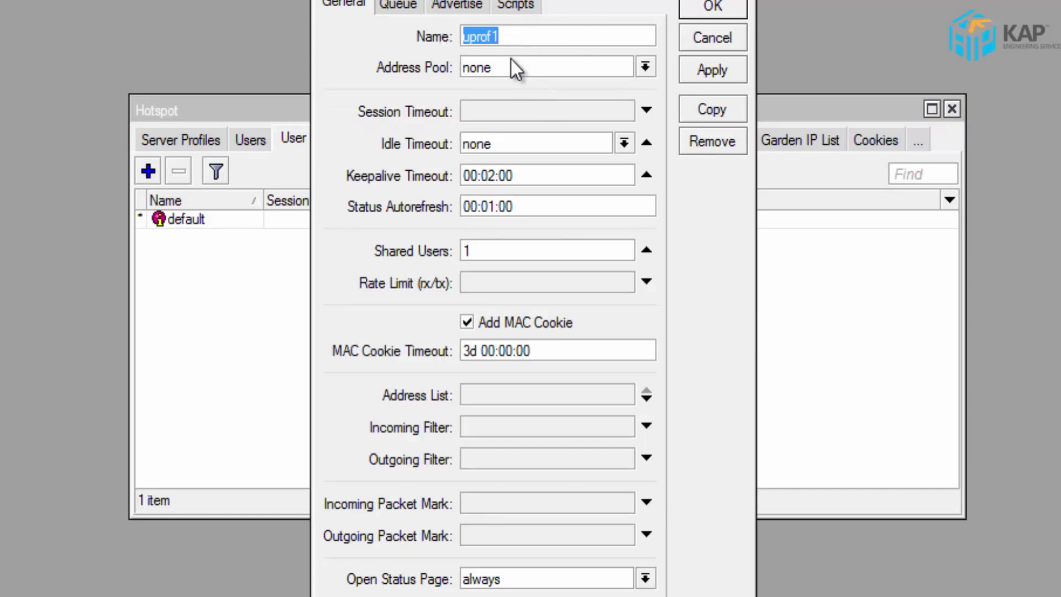
- Give profile uprof1 a 03:00:00 session timeout, 1M/1M rate limit and 1 shared user, and save it
click(530, 111)
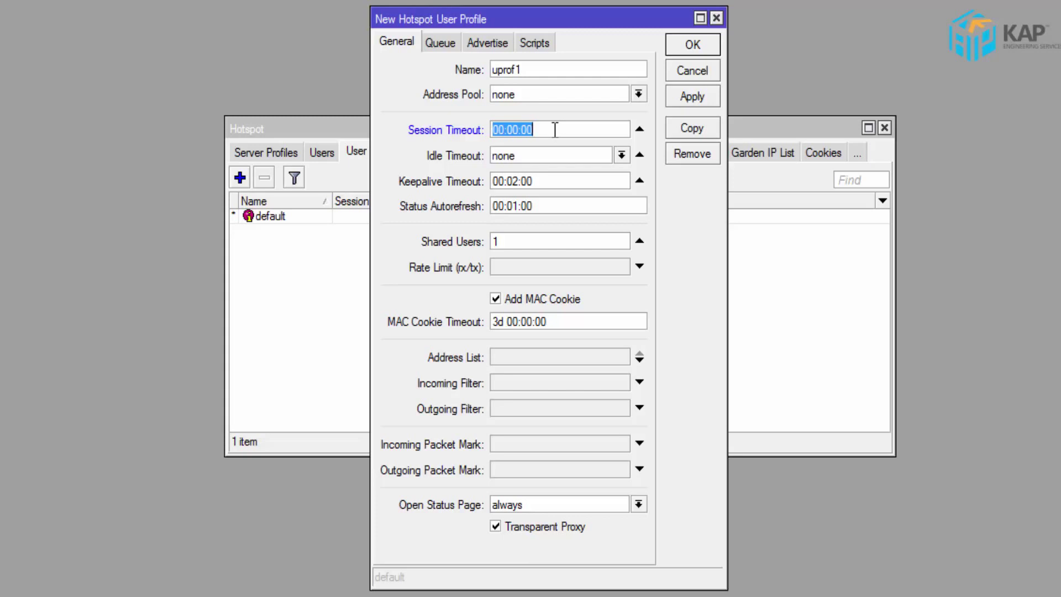
text(0)
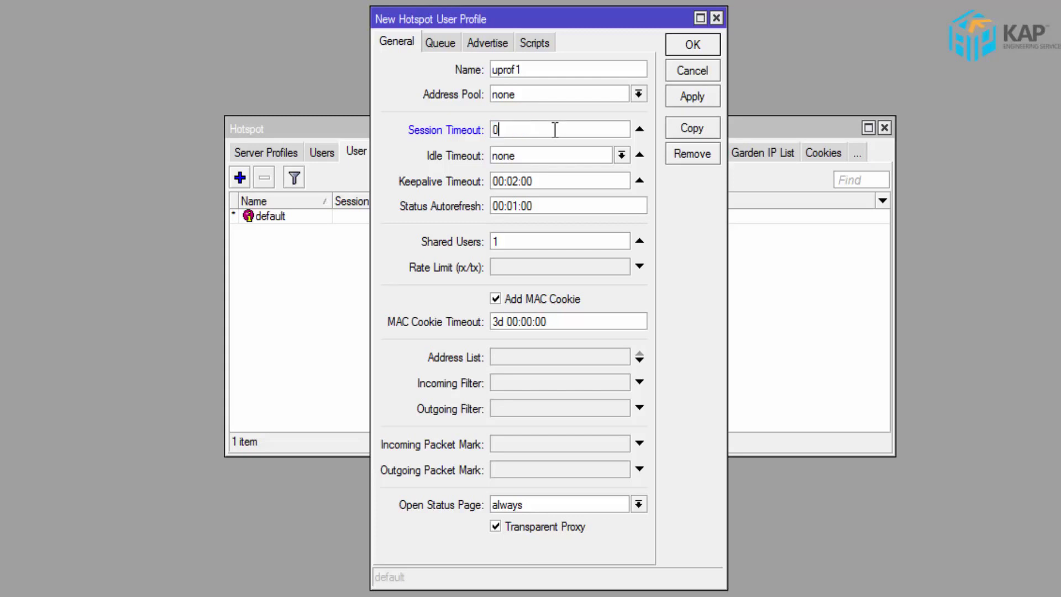
text(3:00:00)
click(526, 267)
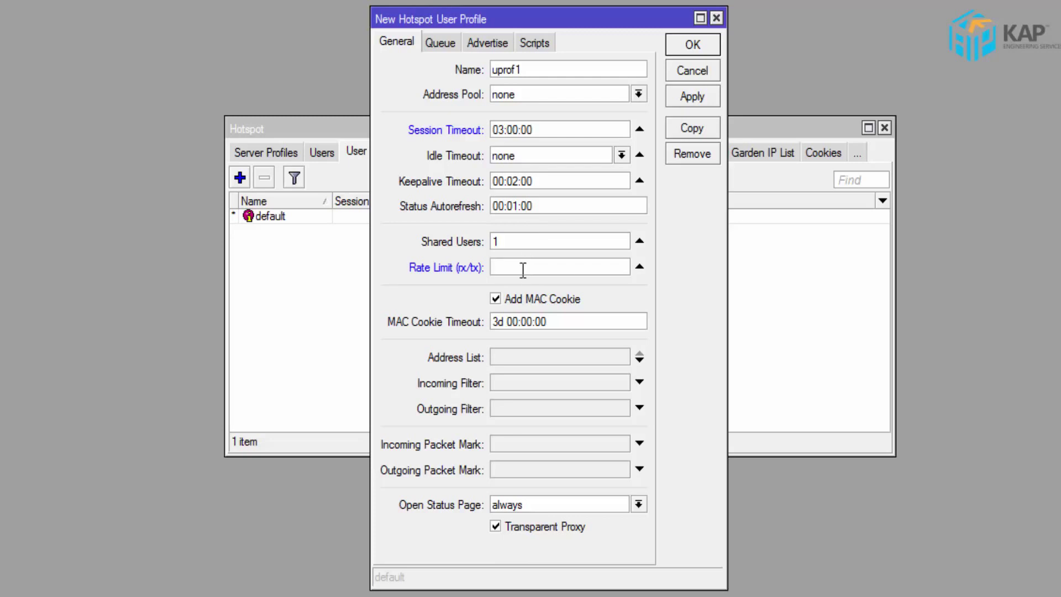
text(1M/1M)
double_click(496, 243)
click(506, 242)
click(699, 43)
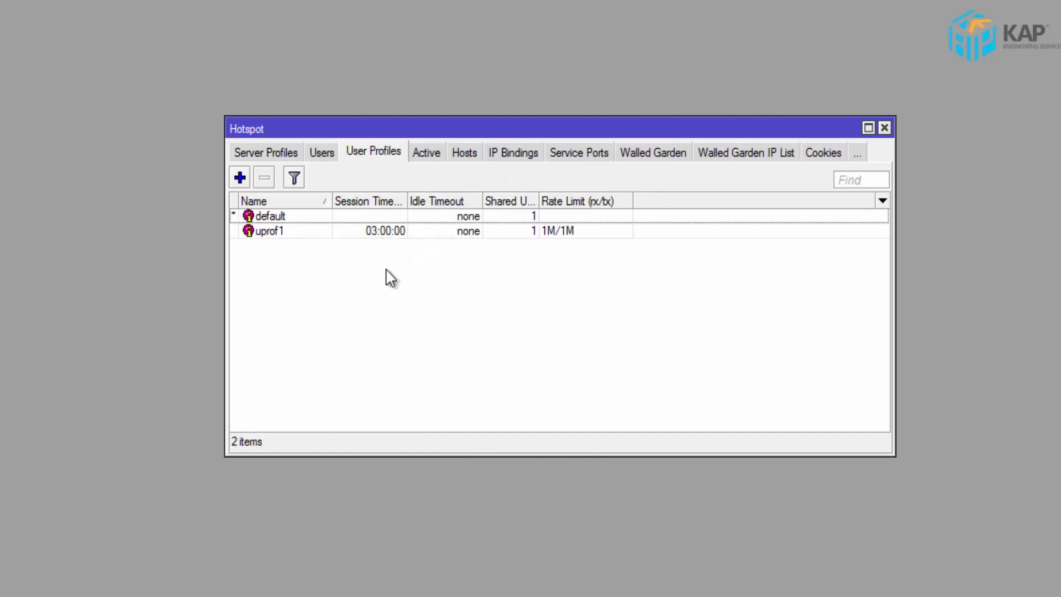
- Add a new hotspot user named test and enter its password
click(323, 153)
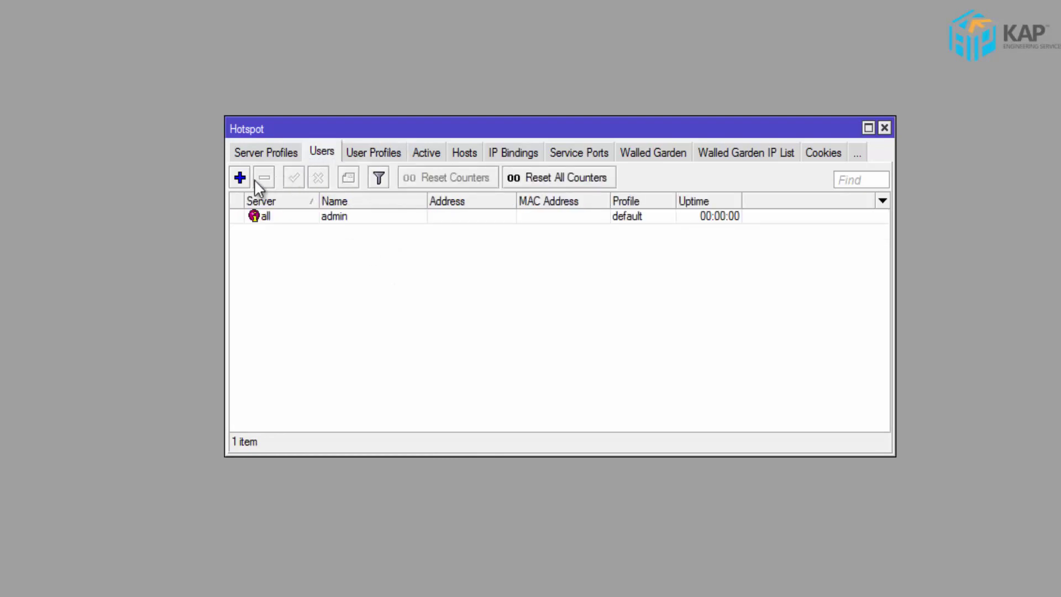
click(238, 176)
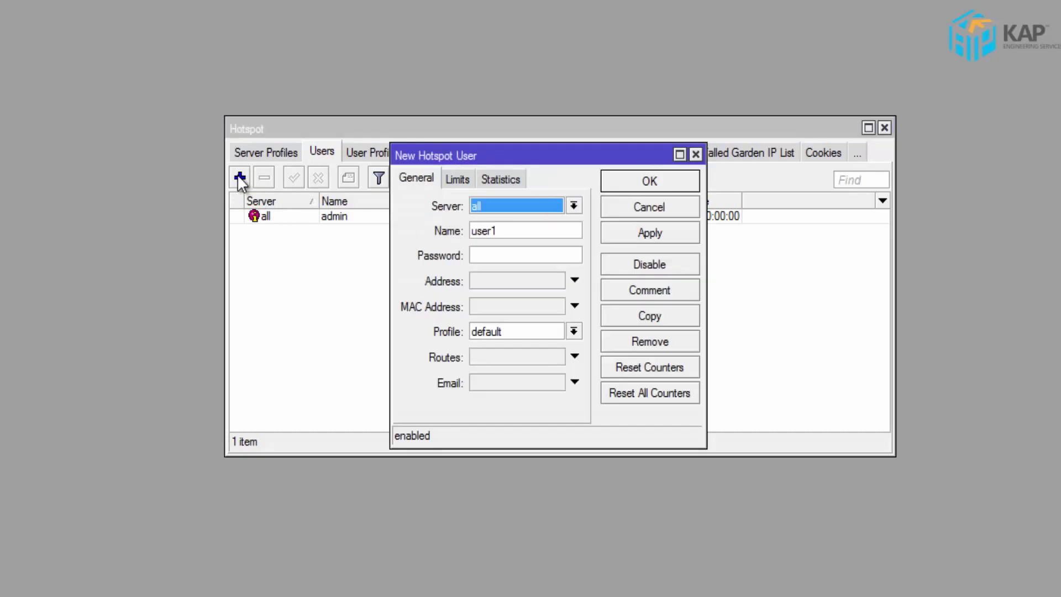
drag(504, 231, 452, 232)
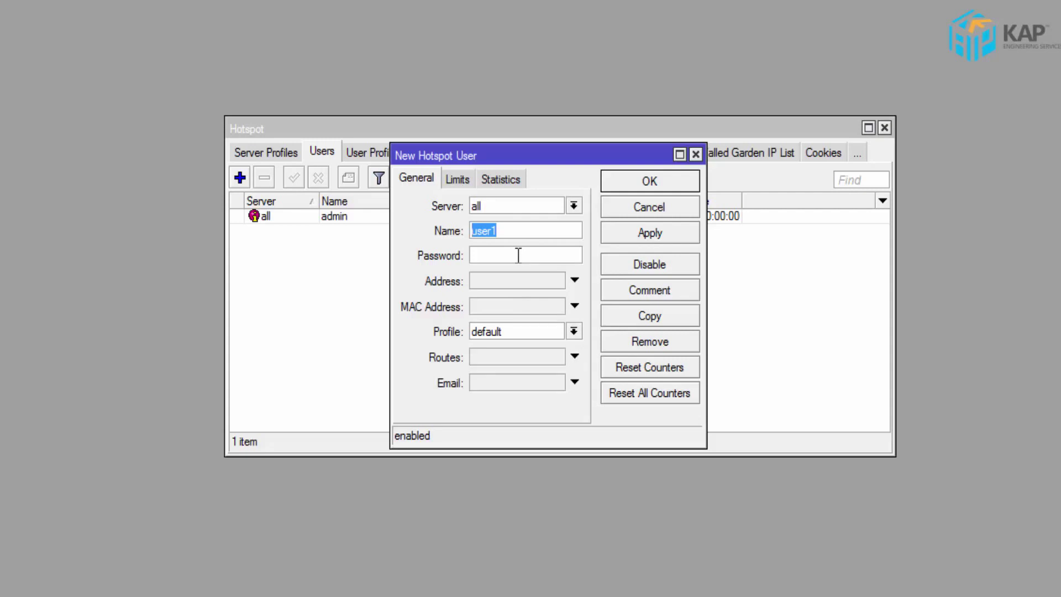
text(test)
click(519, 255)
text(test)
- Assign the uprof1 profile to user test, save it, and select the test entry
click(575, 332)
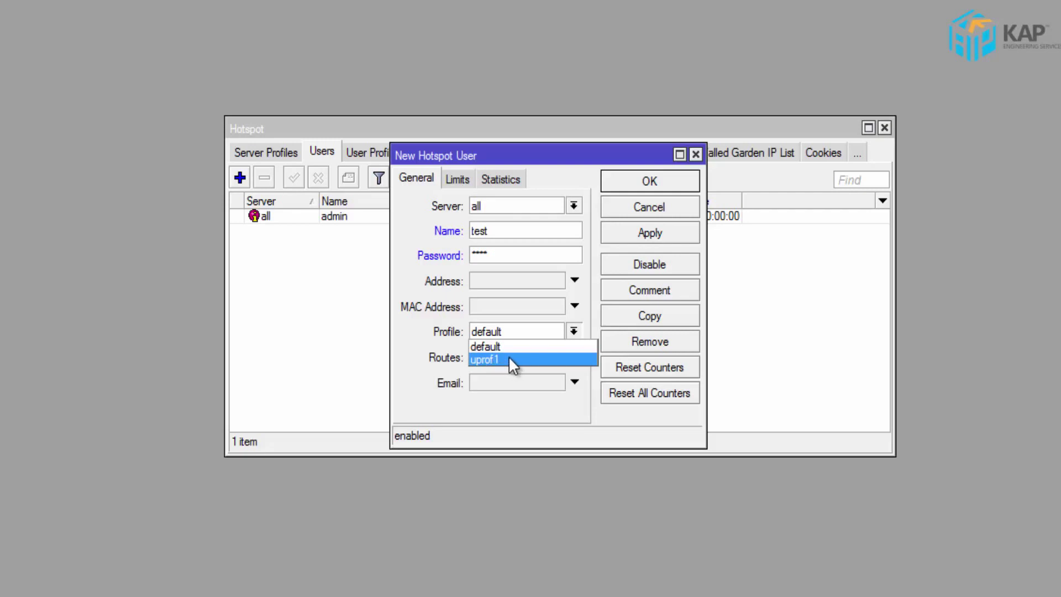
click(510, 359)
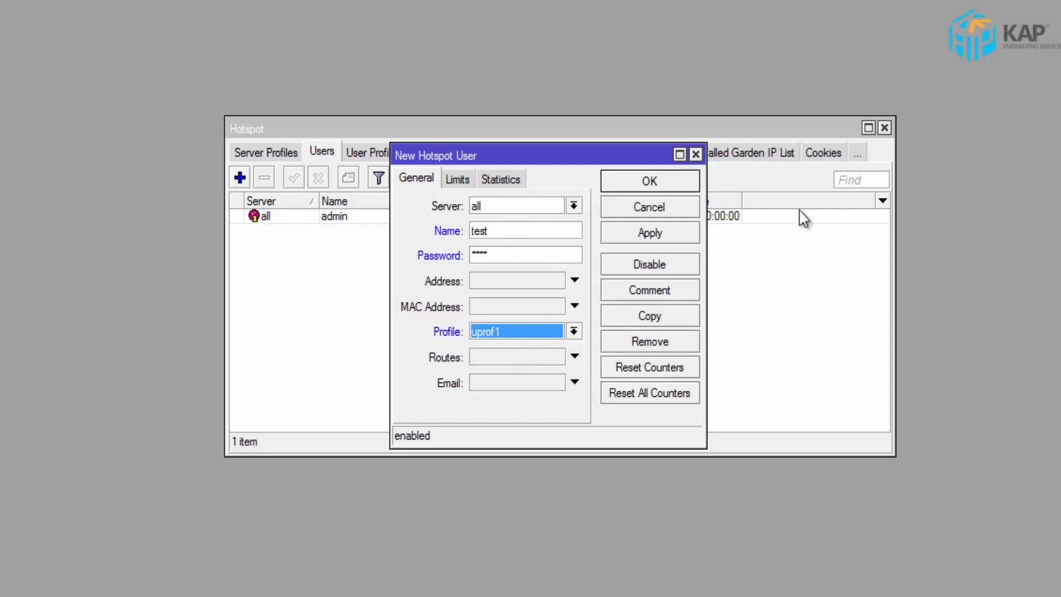
click(650, 181)
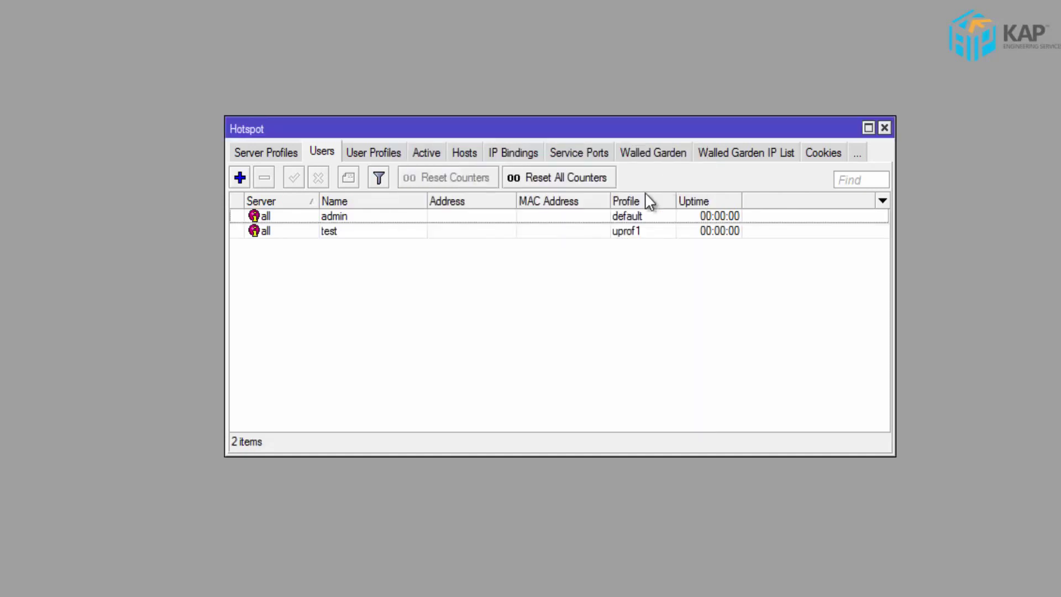
click(668, 232)
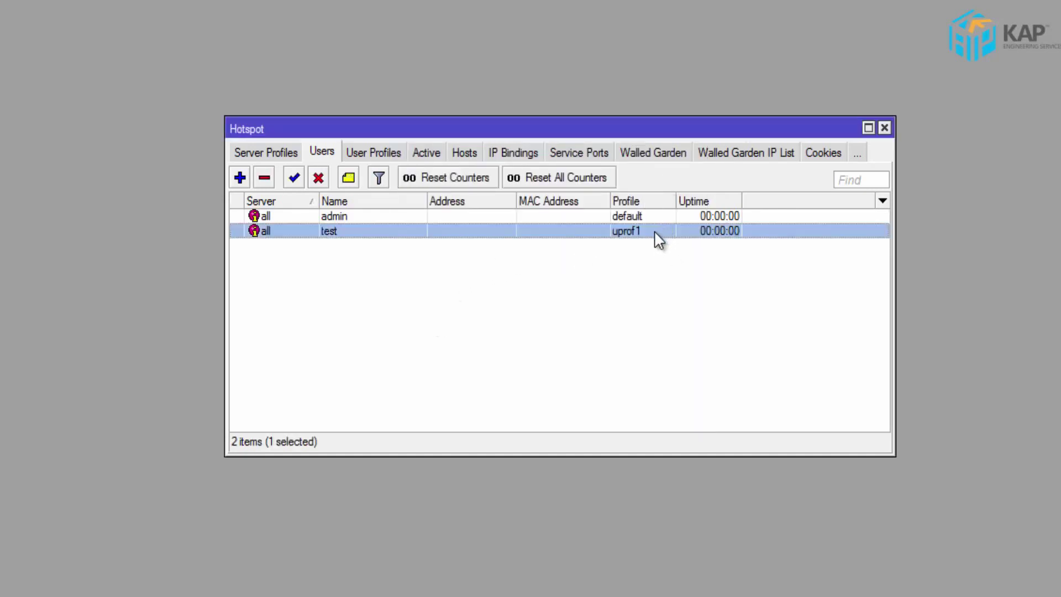